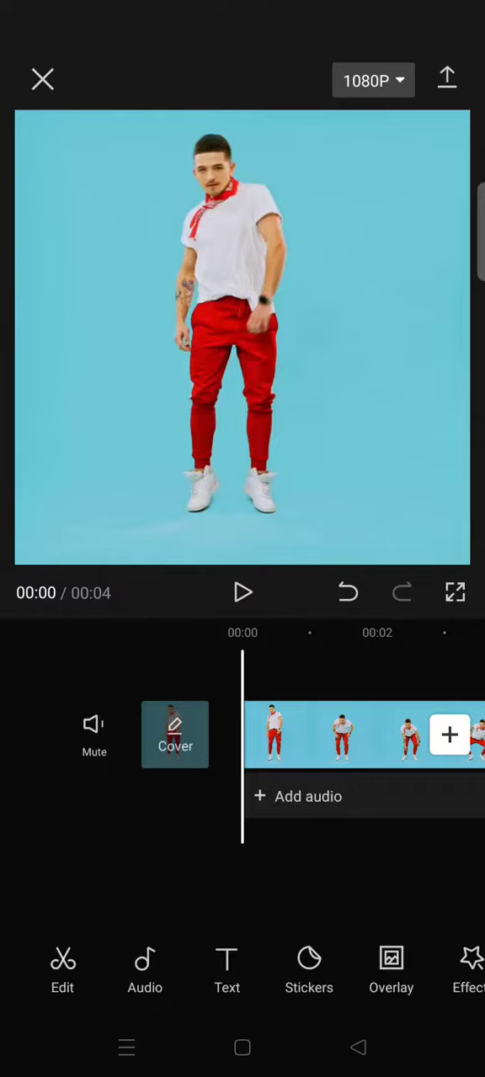
- Scrub the dancer clip's timeline so the playhead sits at 00:02
drag(244, 808, 99, 800)
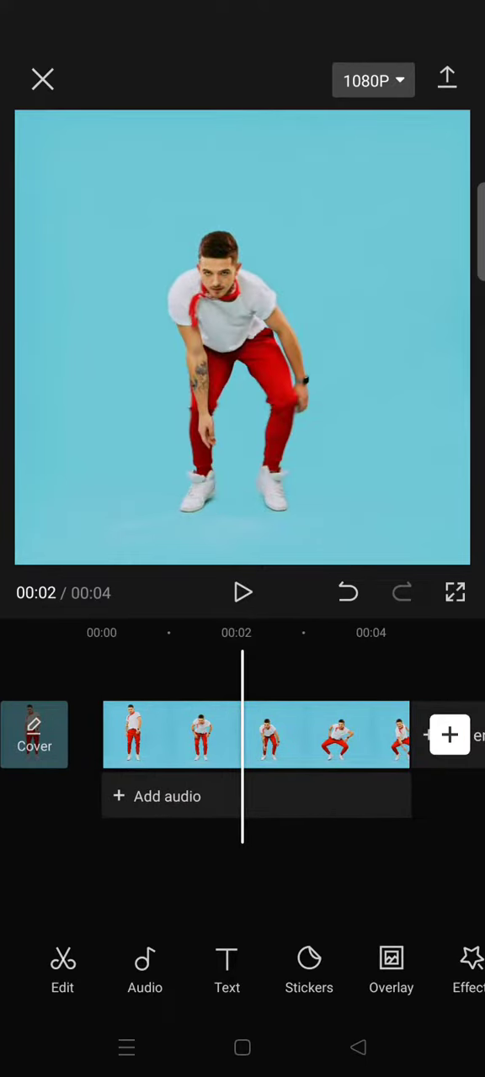
- Select the dancer clip and move its shrunken frame down to the bottom edge
click(326, 732)
scroll(282, 337, down, 5)
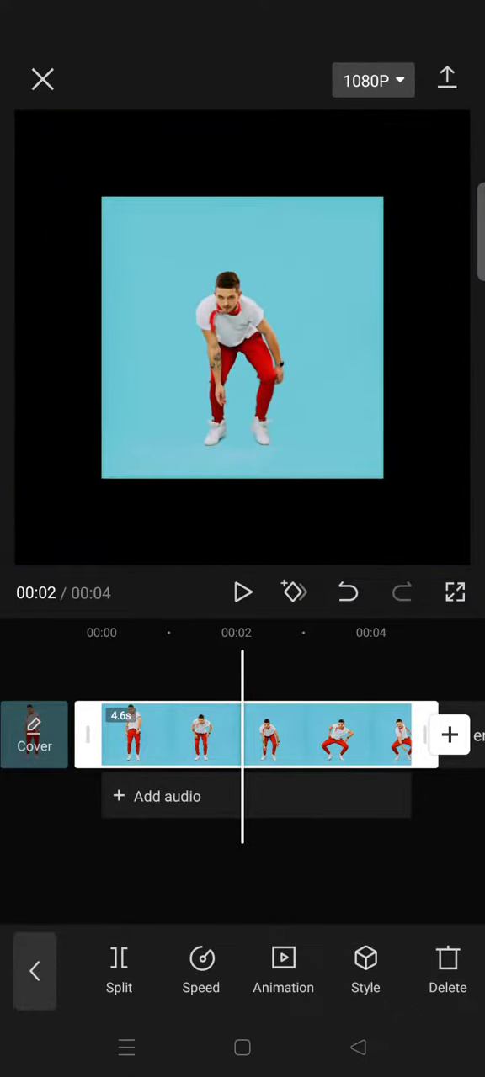
scroll(278, 337, down, 2)
scroll(278, 337, down, 2)
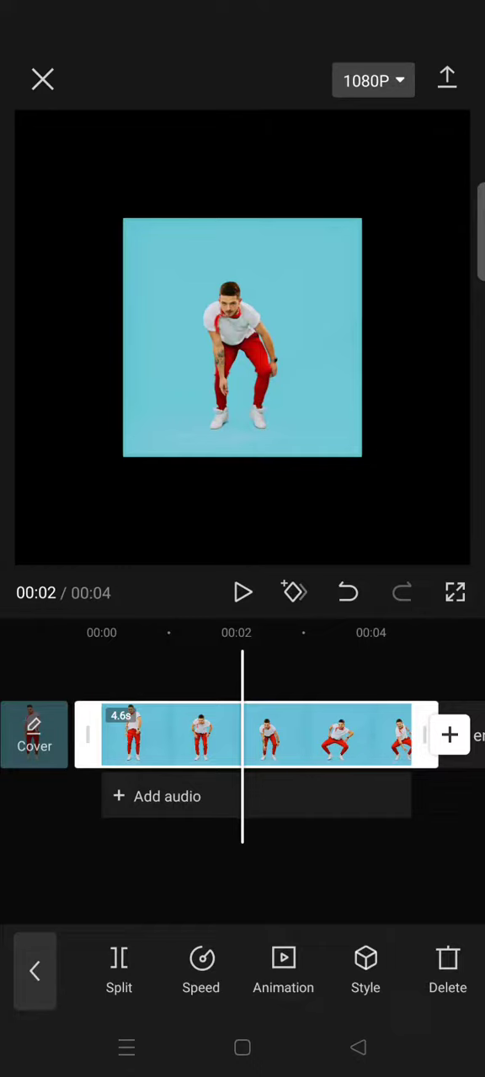
drag(267, 390, 268, 736)
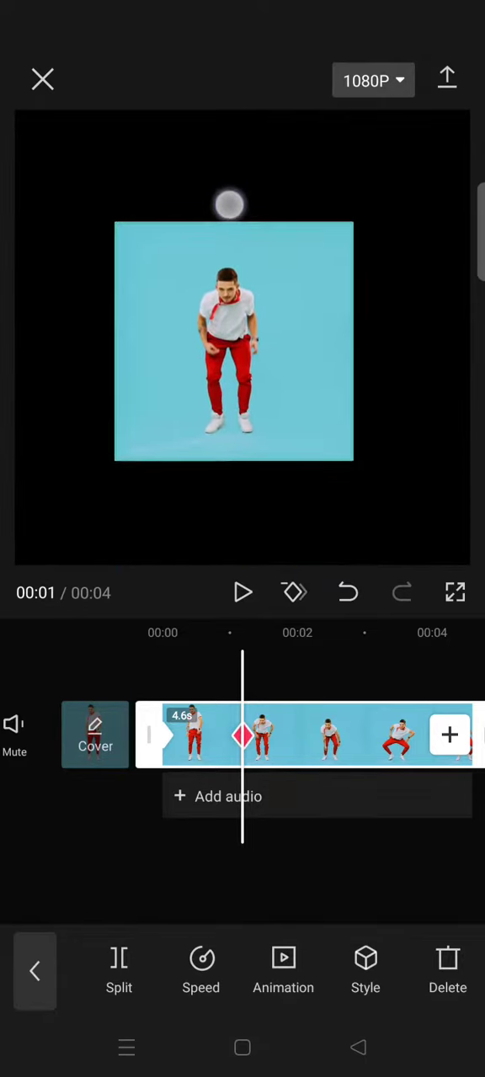
- Centre the dancer frame and add a hold keyframe just after the 1-second keyframe
drag(253, 399, 261, 394)
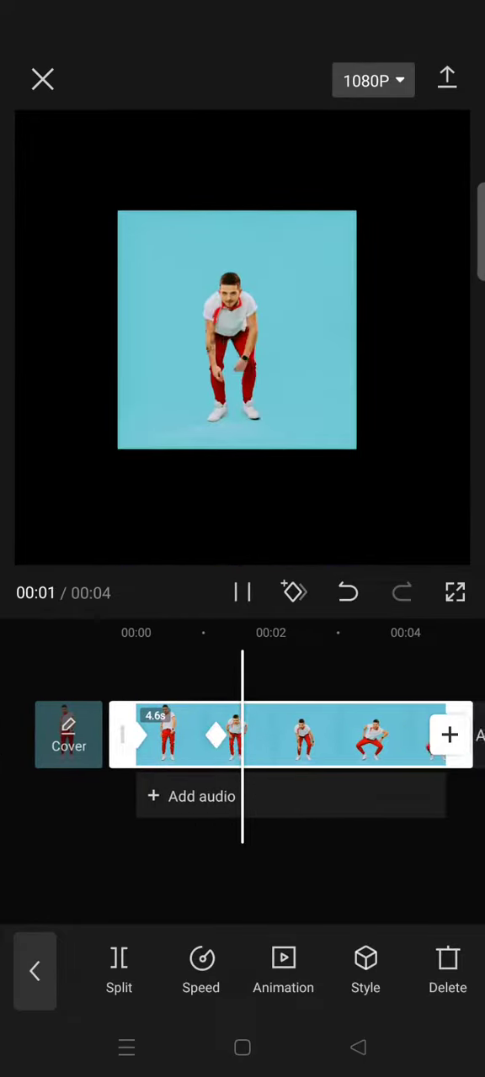
drag(372, 825, 398, 823)
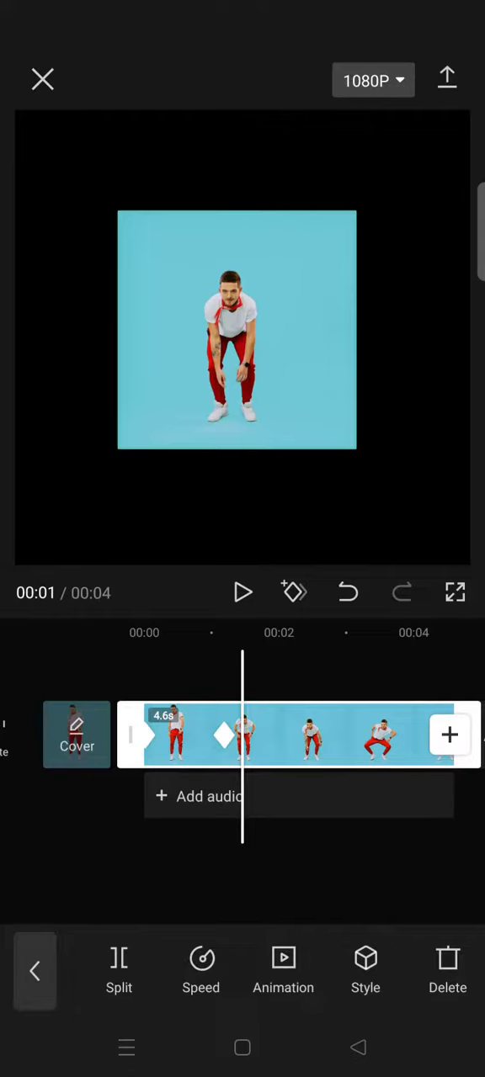
mouse_move(291, 820)
mouse_down()
mouse_move(297, 833)
mouse_move(283, 833)
mouse_move(295, 863)
mouse_up()
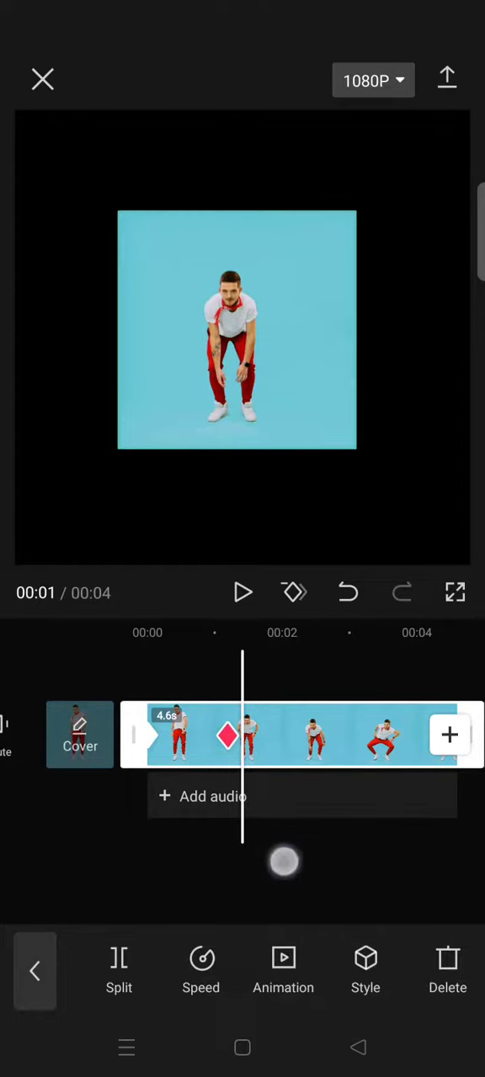
drag(296, 862, 290, 858)
click(294, 593)
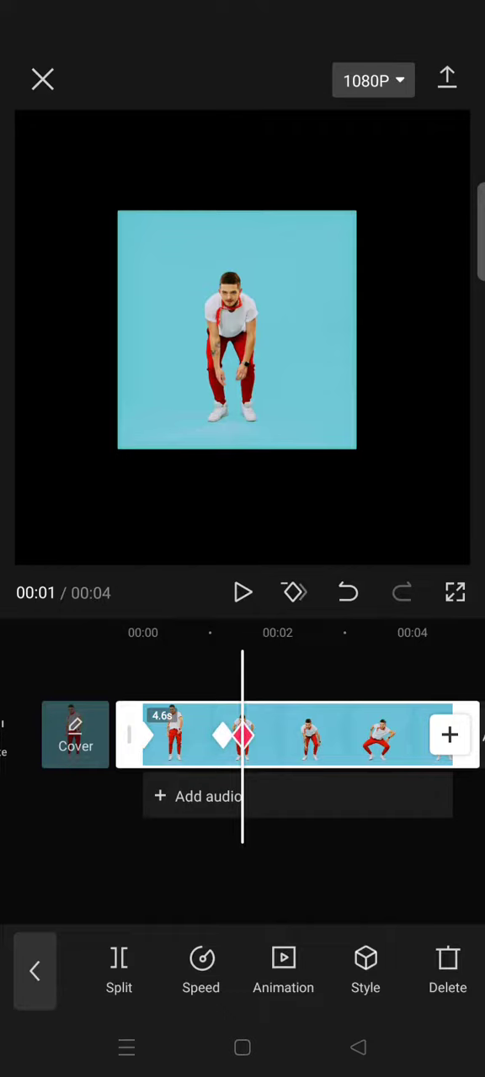
- Add another keyframe a little past the 2-second point
drag(329, 841, 244, 852)
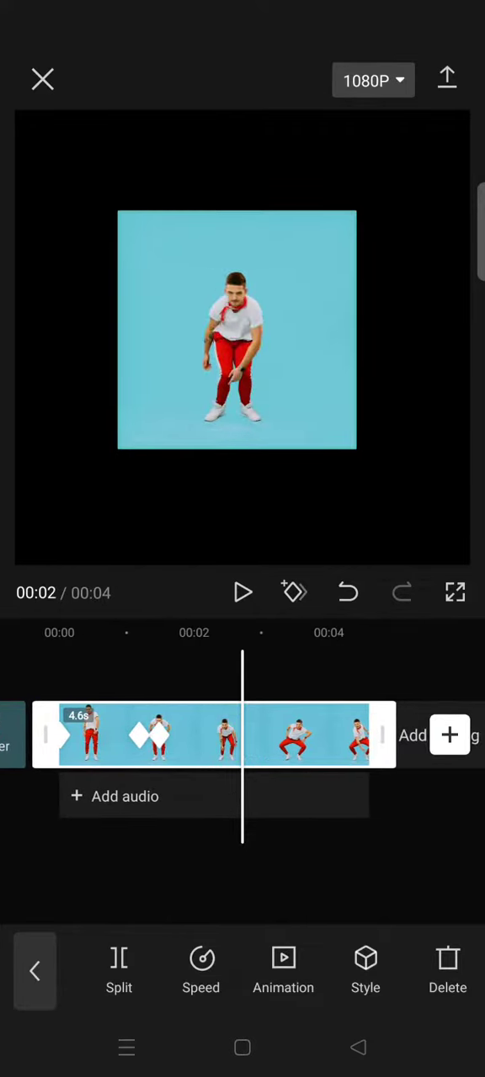
mouse_move(300, 833)
mouse_down()
mouse_move(279, 852)
mouse_move(289, 850)
mouse_up()
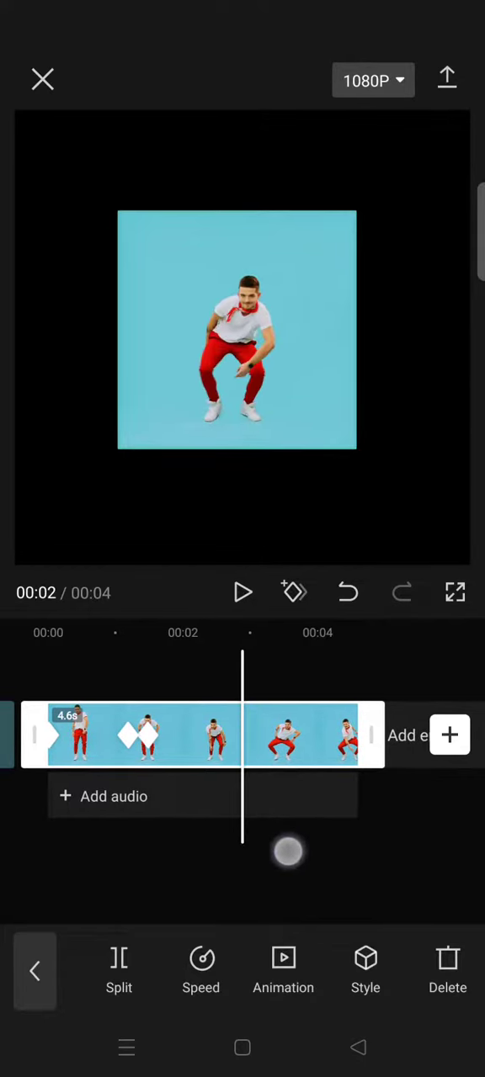
click(293, 592)
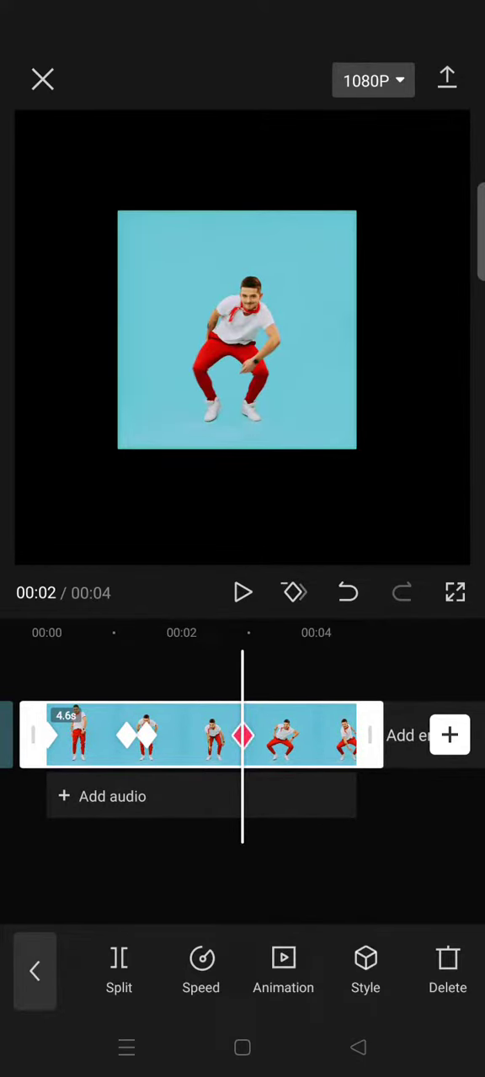
scroll(242, 330, up, 5)
scroll(242, 330, up, 2)
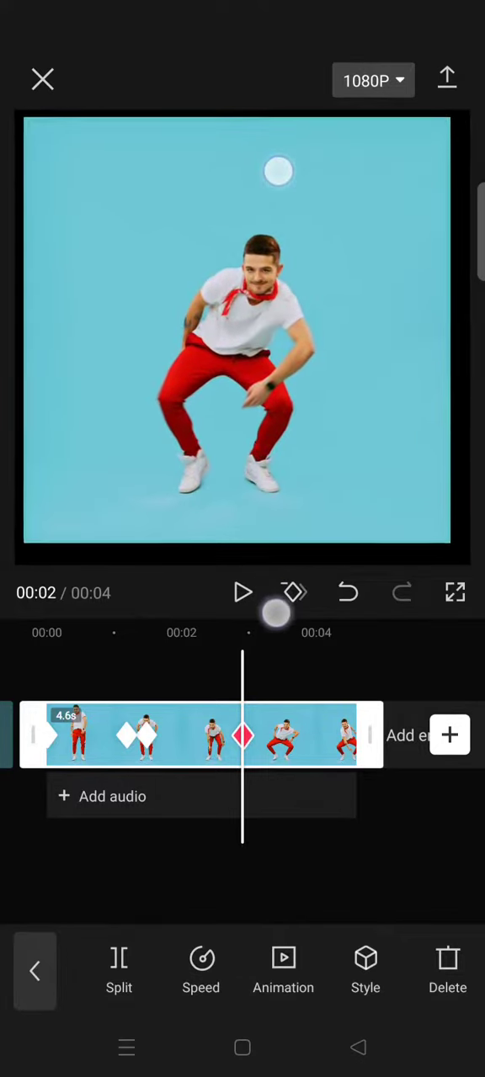
scroll(243, 330, down, 1)
scroll(243, 329, down, 1)
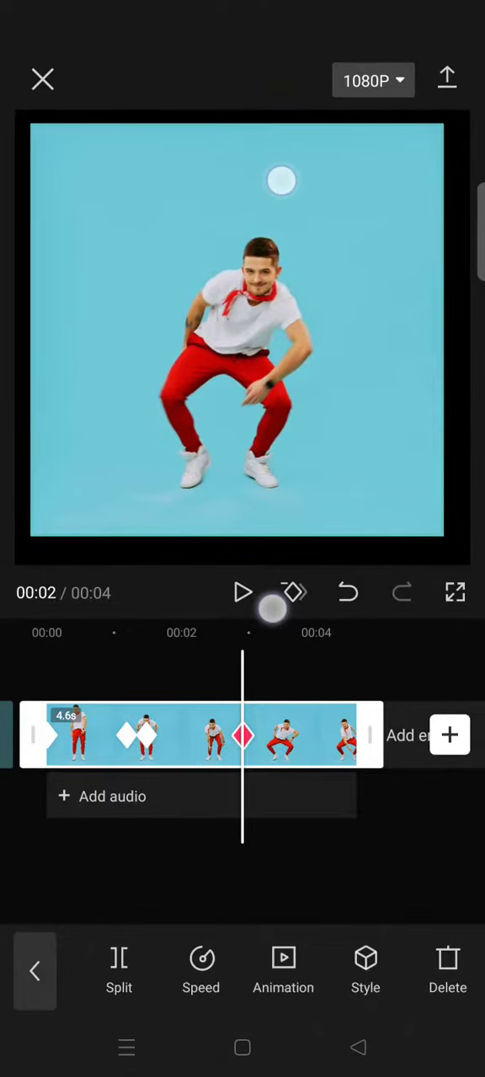
scroll(243, 330, down, 1)
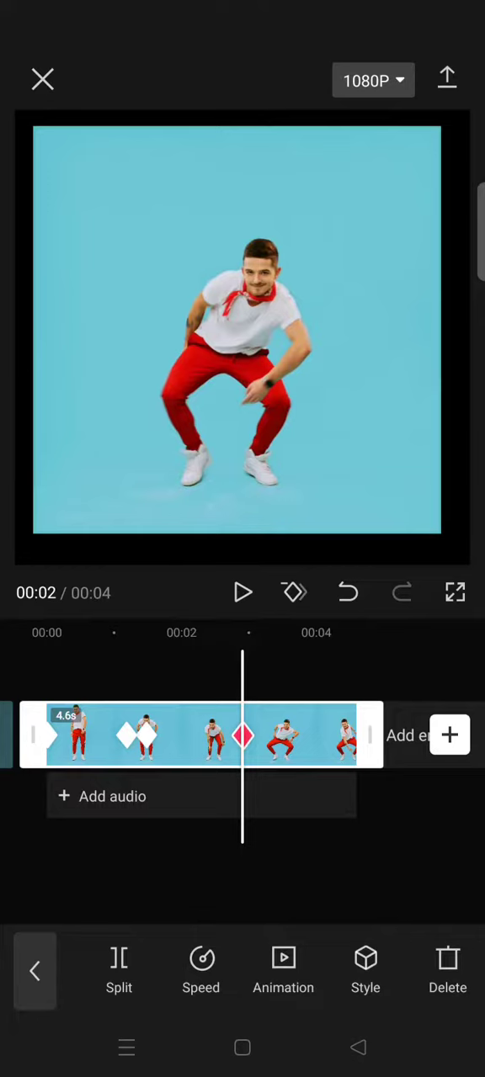
- With the video enlarged at the keyframe, scrub ahead toward 00:03
drag(313, 840, 295, 842)
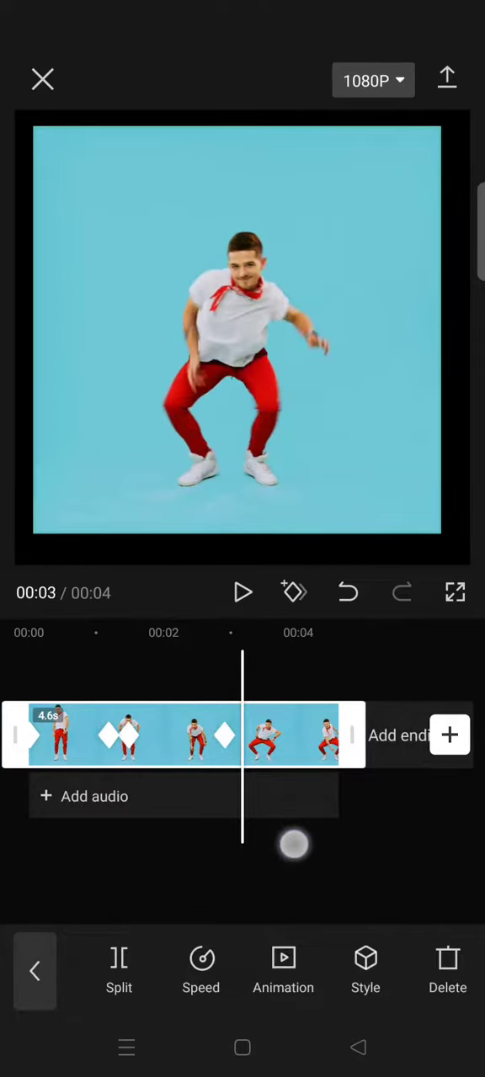
- Keyframe the zoomed-in size, trim the clip to 4.2 seconds, and keyframe its end
click(293, 593)
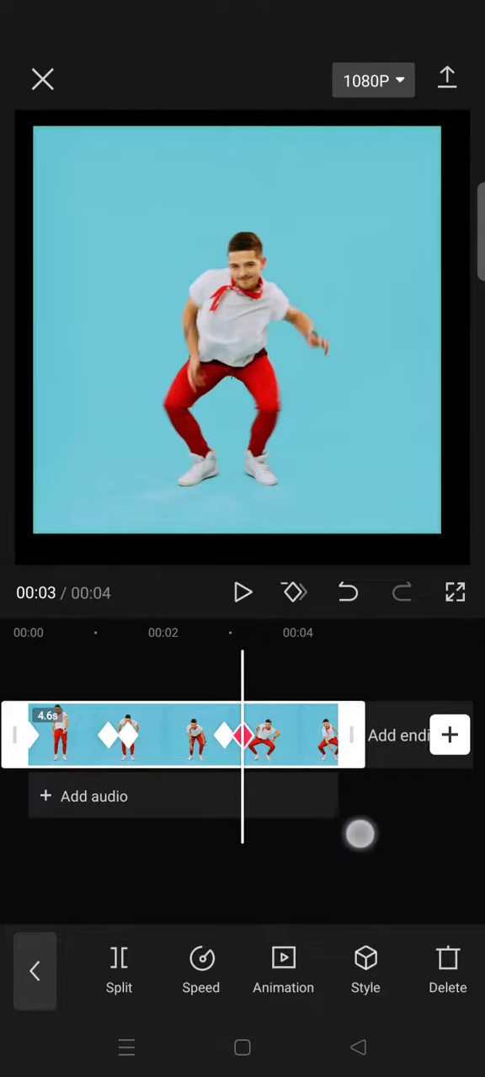
drag(360, 834, 248, 849)
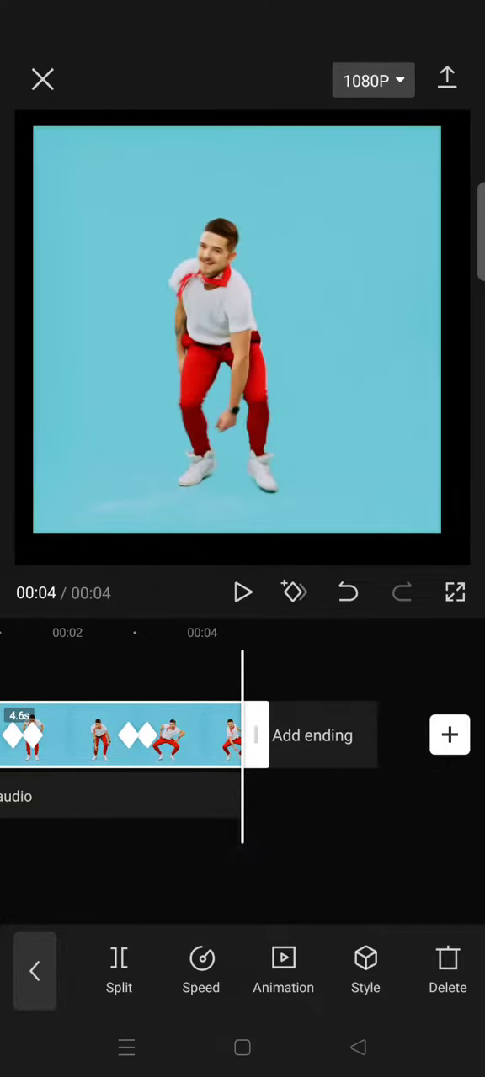
mouse_move(256, 735)
mouse_down()
mouse_move(293, 770)
mouse_move(278, 770)
mouse_up()
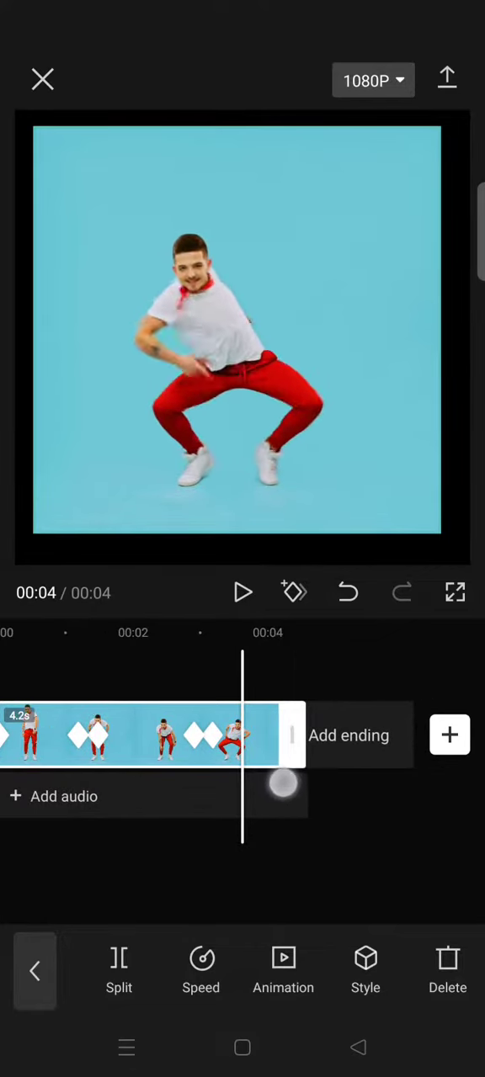
drag(345, 837, 301, 858)
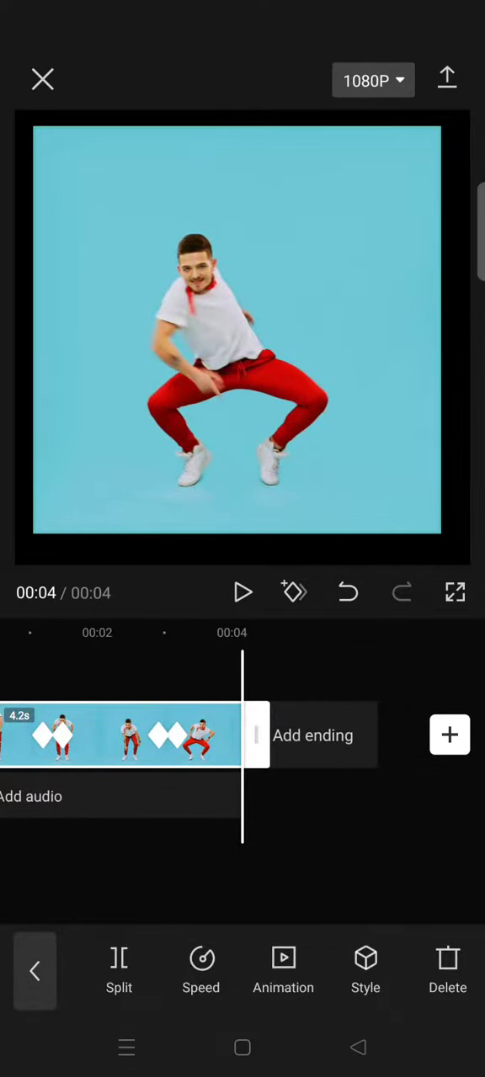
click(294, 591)
scroll(243, 328, down, 8)
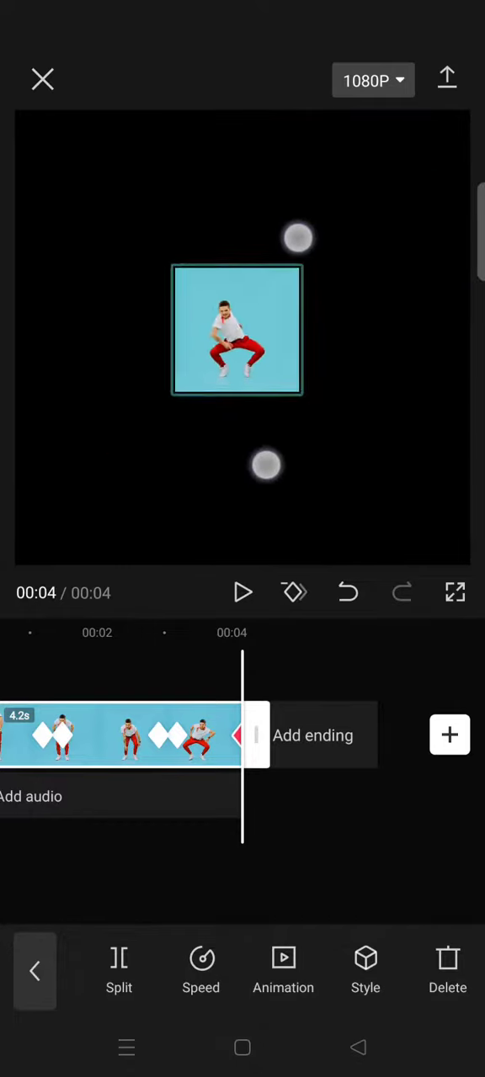
scroll(237, 329, down, 5)
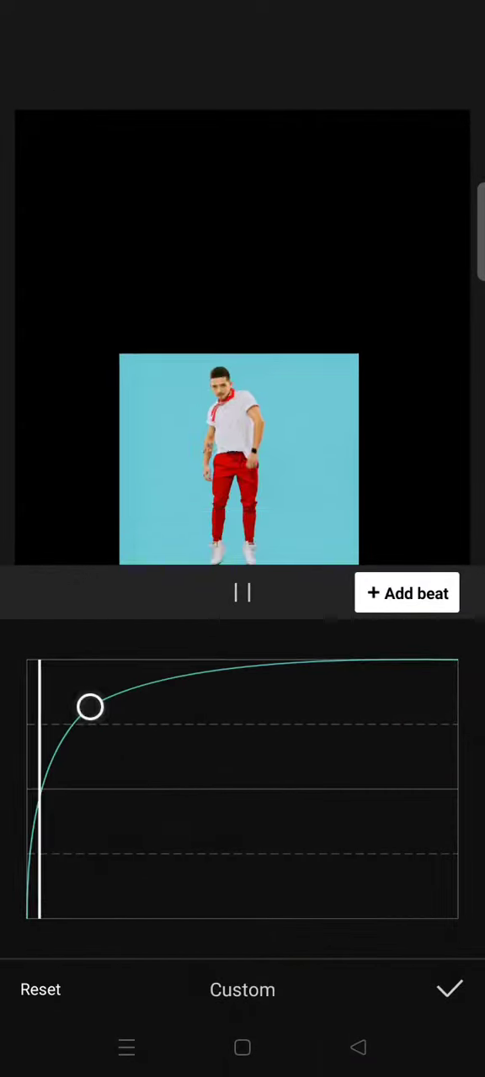
- Confirm the first custom curve, then give the 1-second transition a steep ease-out curve
click(449, 990)
drag(370, 871, 303, 875)
drag(379, 807, 269, 812)
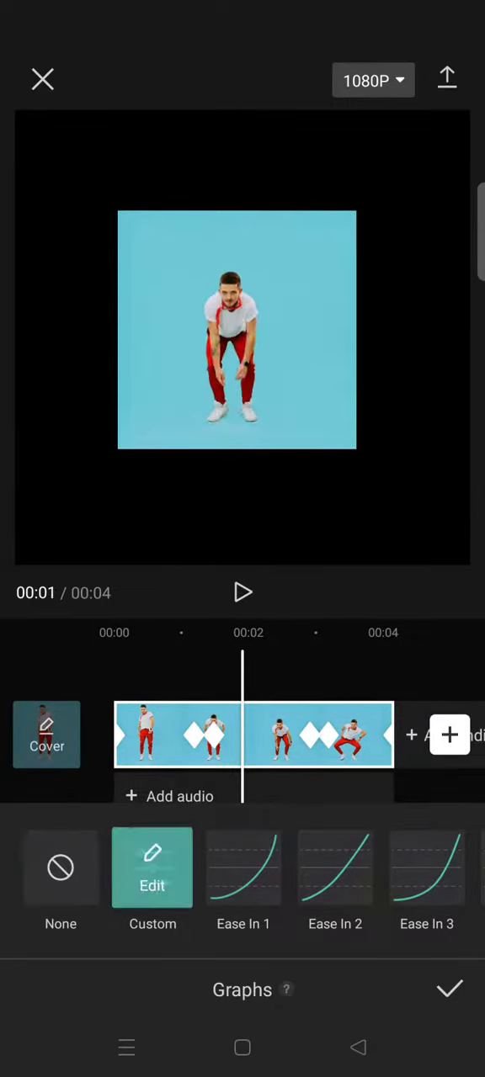
click(242, 593)
click(152, 867)
drag(243, 787, 90, 707)
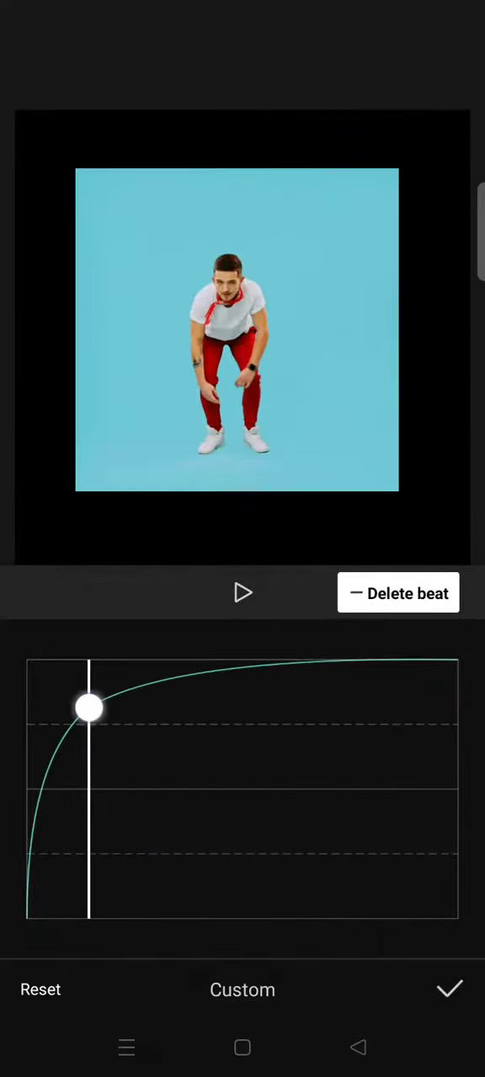
click(242, 592)
click(450, 989)
- Give the next keyframe transition the same steep ease-out custom curve
drag(345, 842, 314, 837)
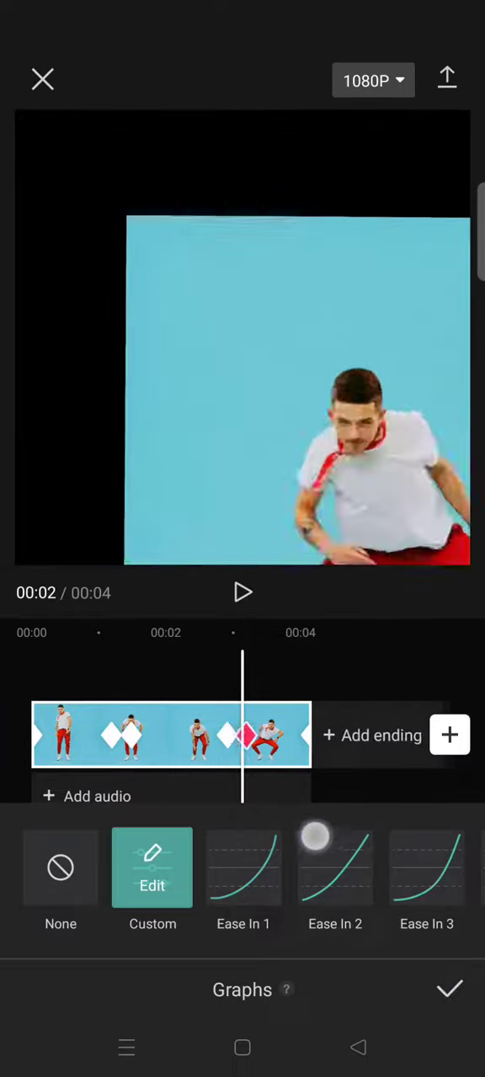
click(152, 867)
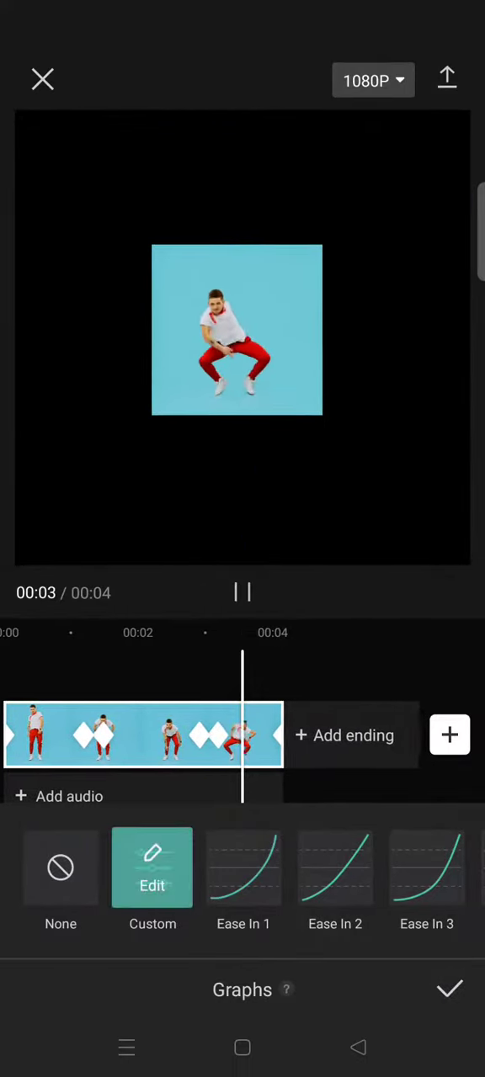
click(152, 866)
drag(243, 787, 90, 707)
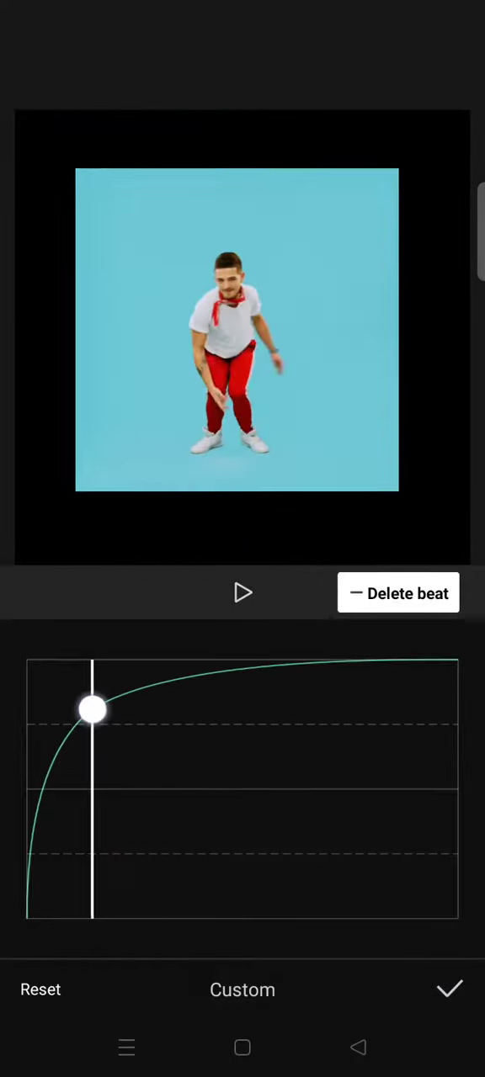
click(243, 593)
click(450, 989)
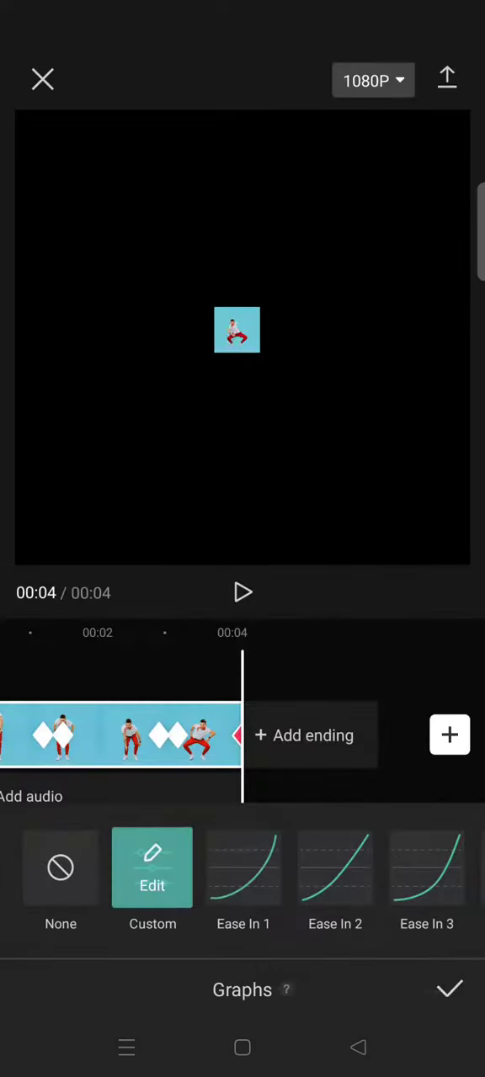